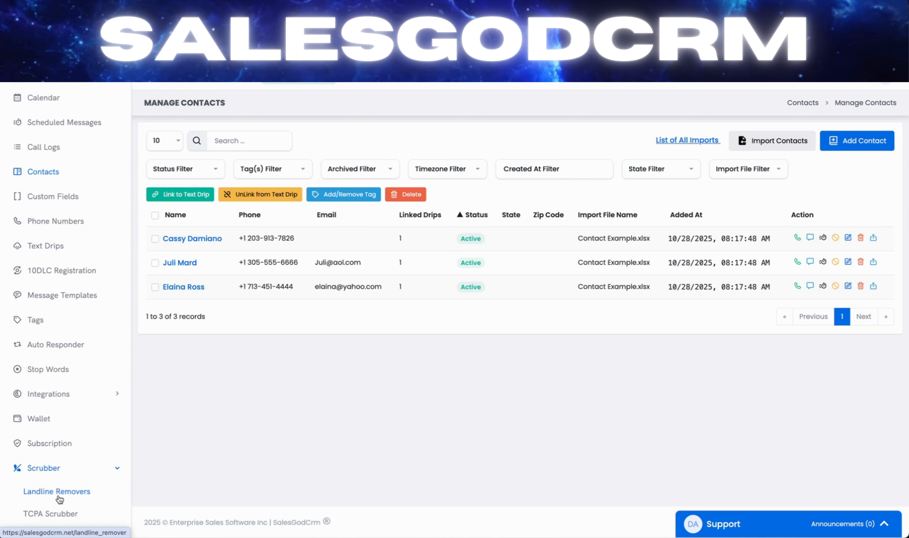
Open the Landline Remover page and choose Leads Example.csv as the file for a new landline scrub
click(46, 498)
click(44, 492)
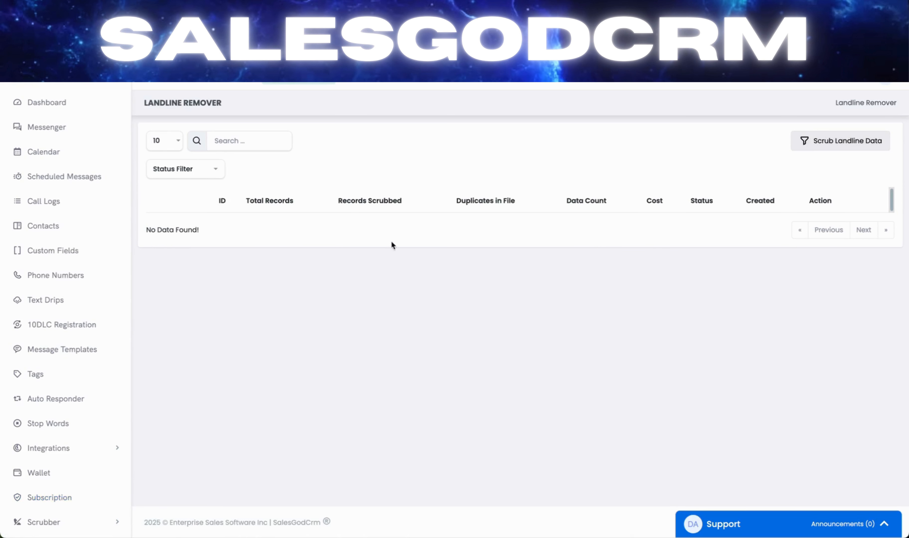
click(850, 141)
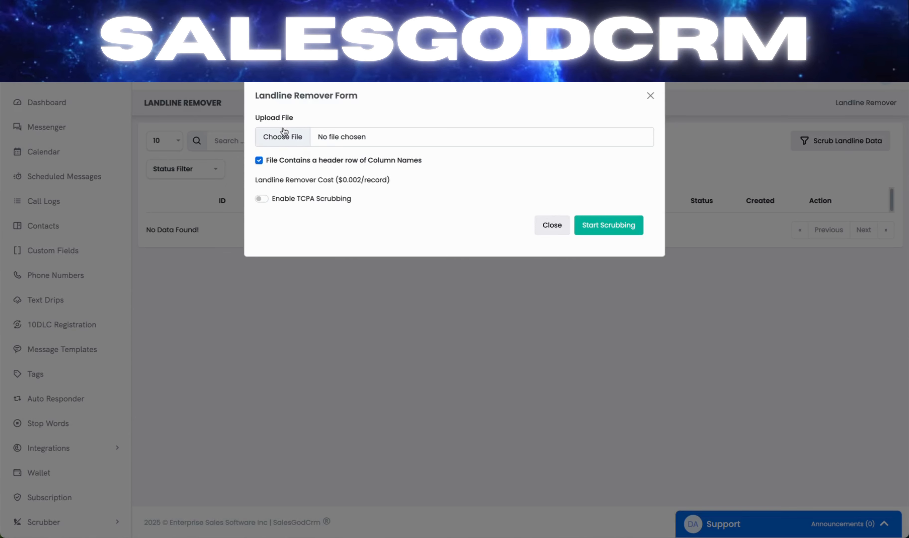
click(282, 136)
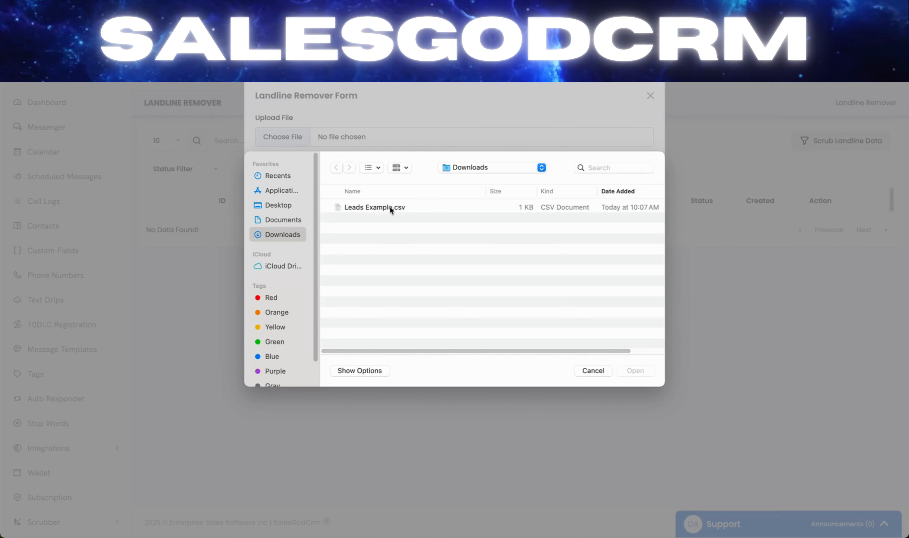
click(382, 209)
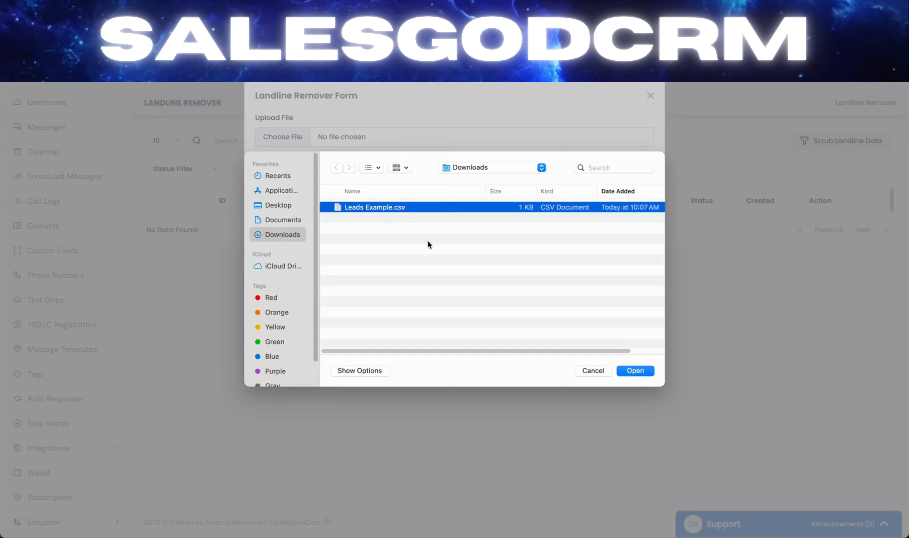
click(641, 371)
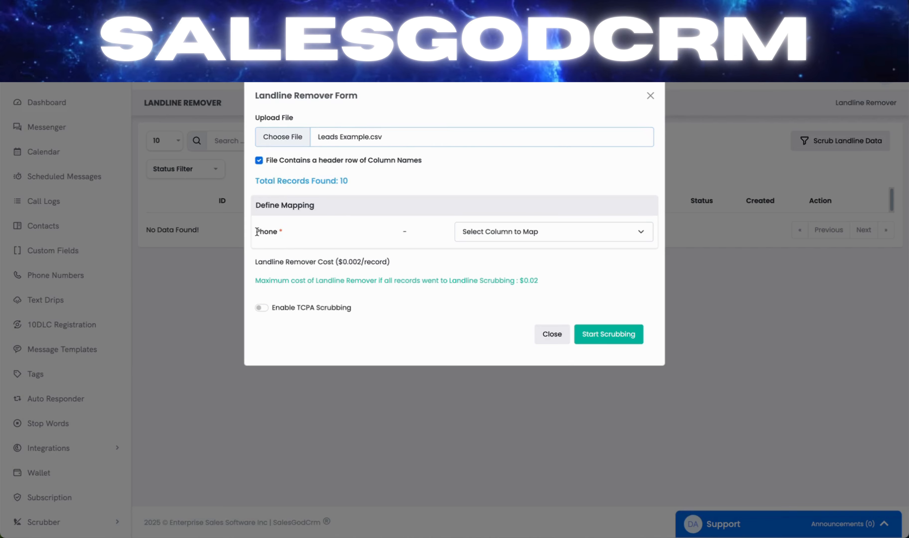
Map the required Phone field to the file's Phone column
drag(257, 232, 279, 232)
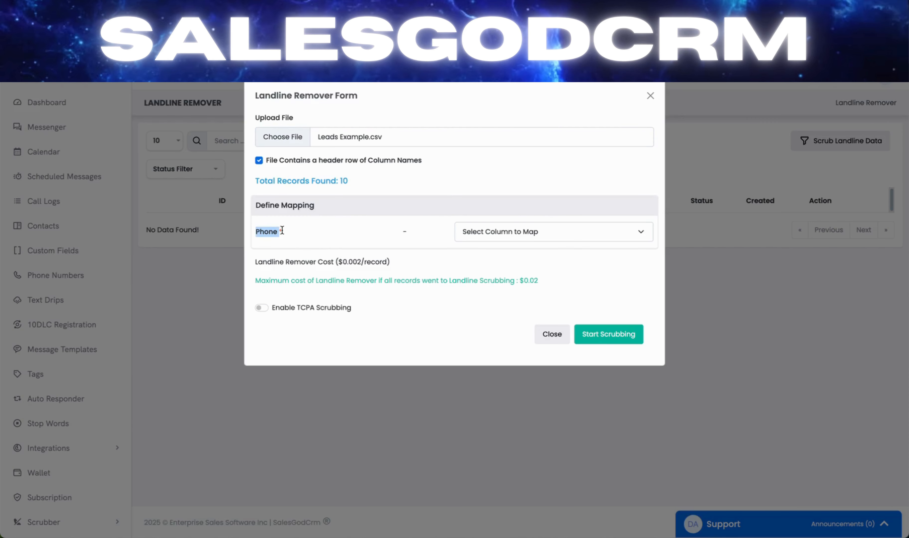
click(502, 235)
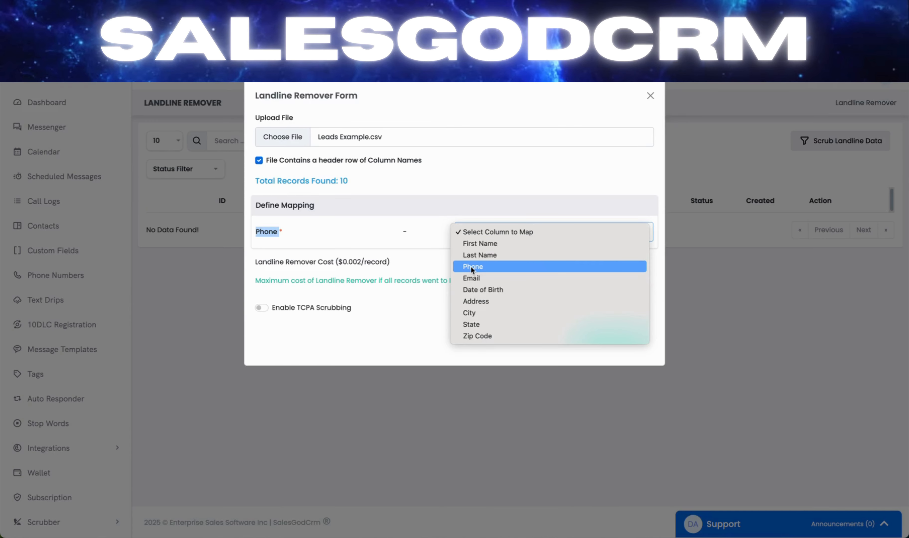
click(484, 270)
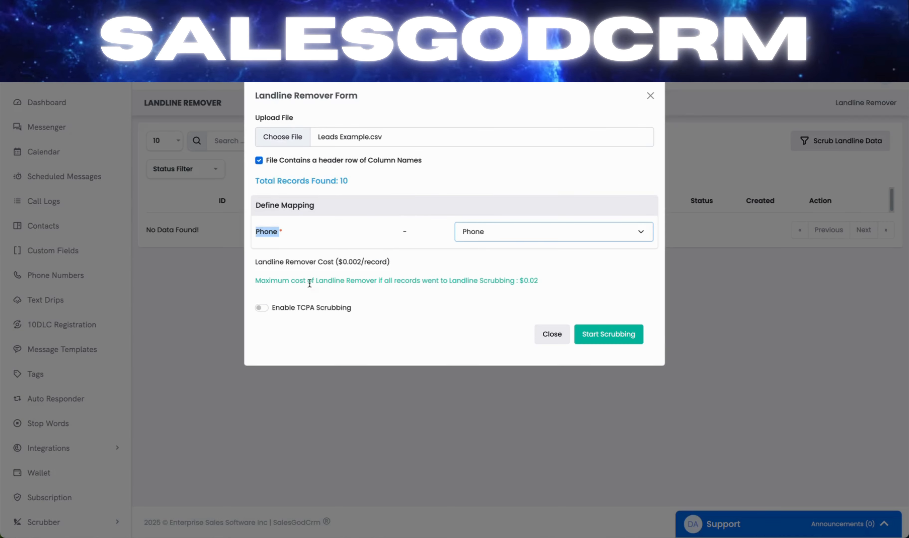
Enable TCPA scrubbing with DNC Complainers added to the scrubbing types, and start the scrub
click(262, 308)
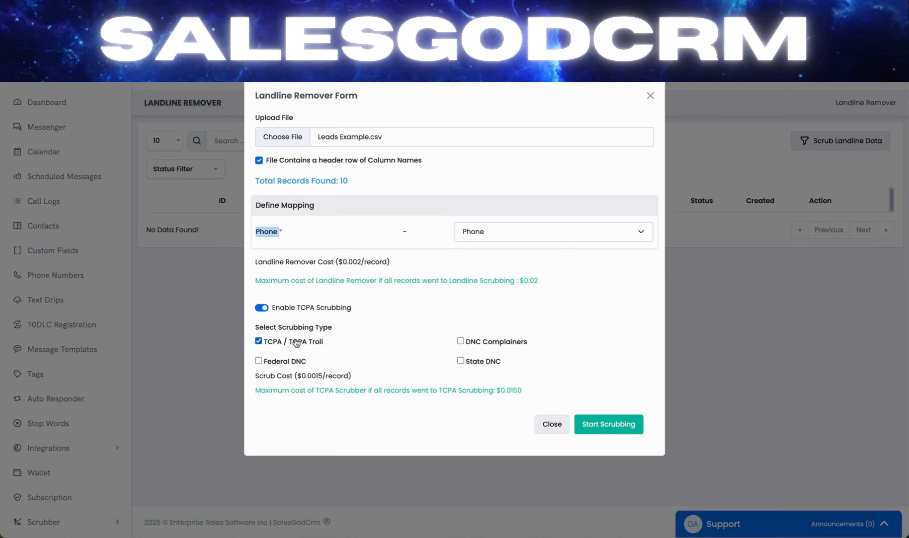
click(460, 342)
click(600, 422)
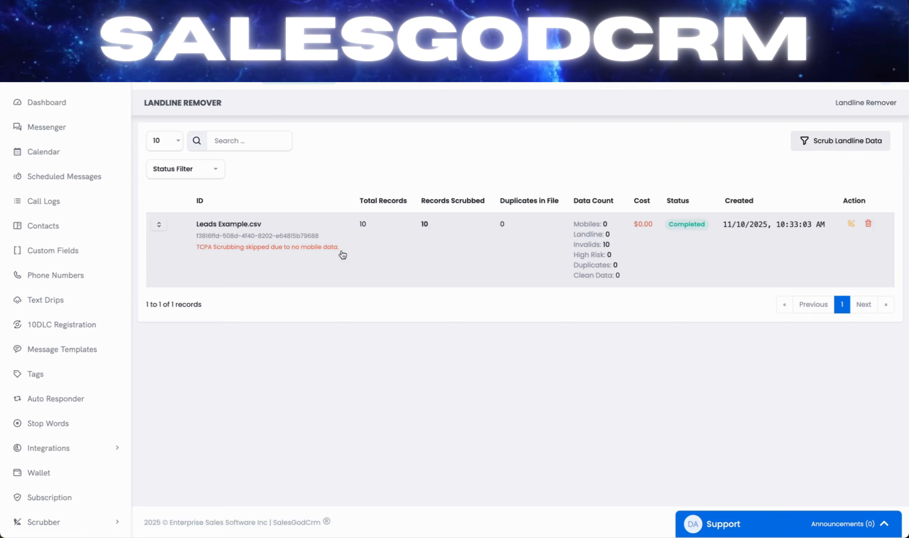
Review the scrub's data counts for mobiles, landlines, invalids and clean data
mouse_move(615, 247)
mouse_down()
mouse_move(566, 250)
mouse_move(624, 246)
mouse_up()
drag(609, 225, 558, 228)
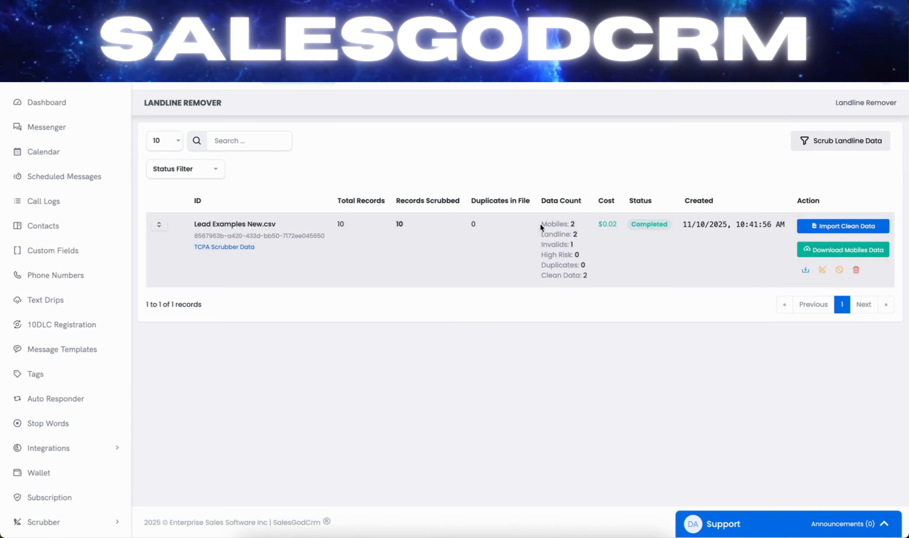
drag(540, 223, 573, 224)
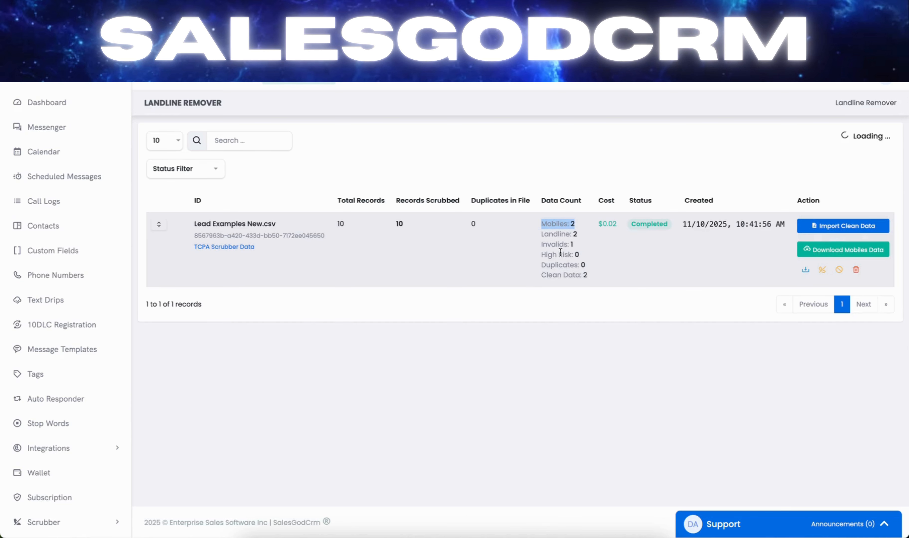
click(542, 236)
drag(542, 236, 581, 244)
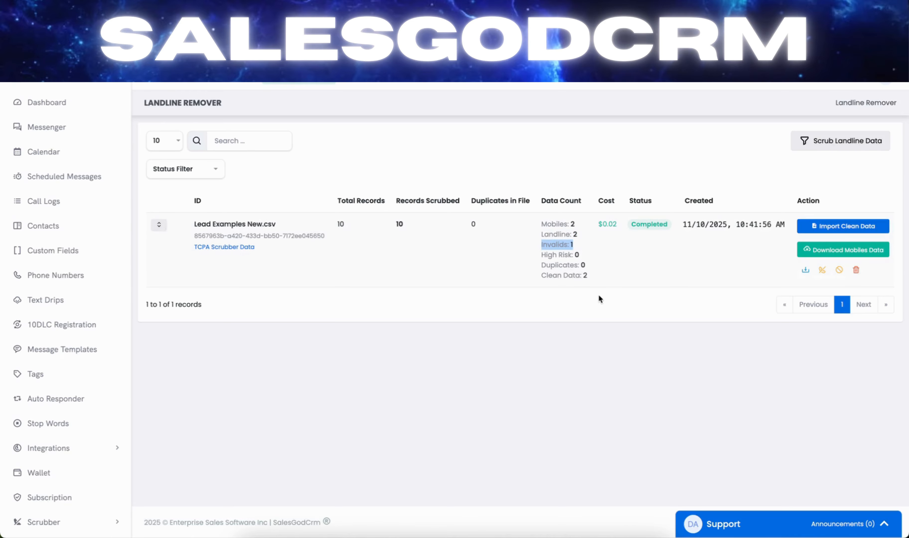
drag(540, 275, 588, 276)
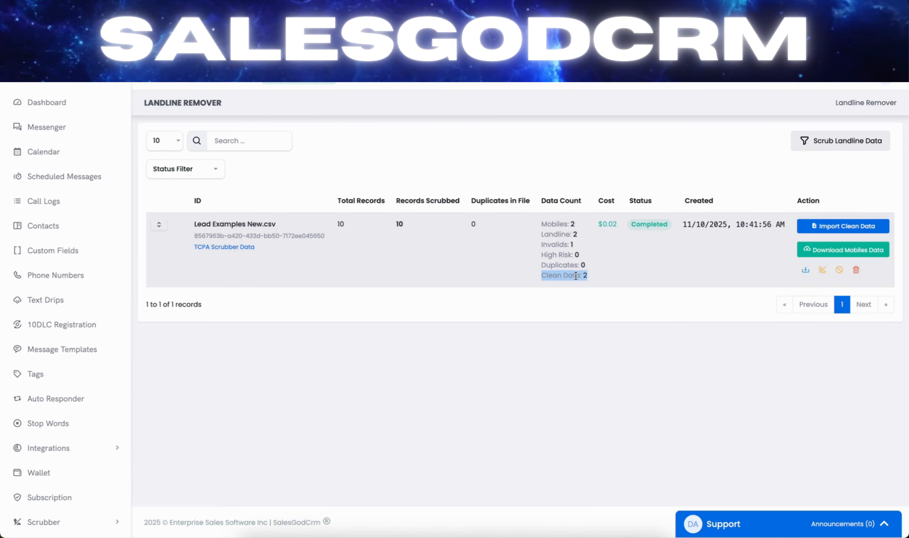
Start importing the clean data from Lead Examples New.csv and map First Name and Last Name to their matching columns
click(872, 227)
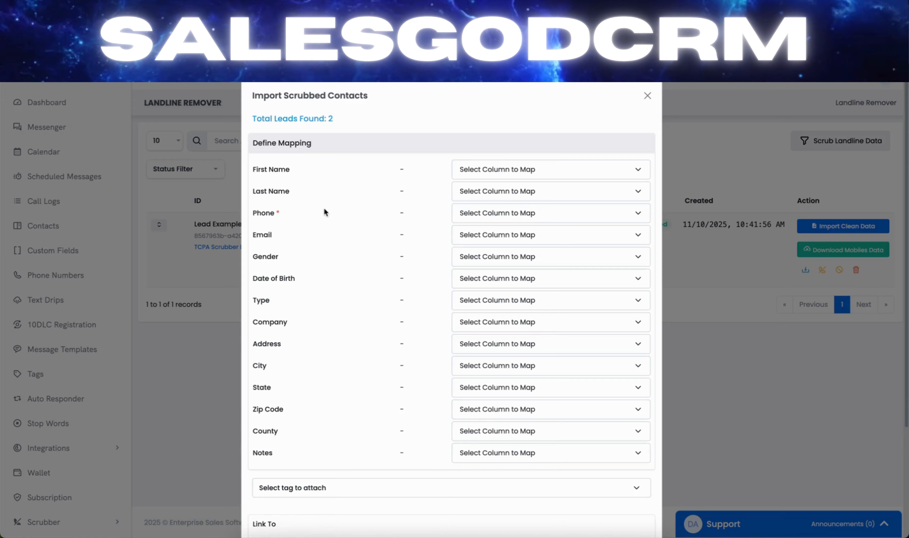
drag(251, 165, 258, 227)
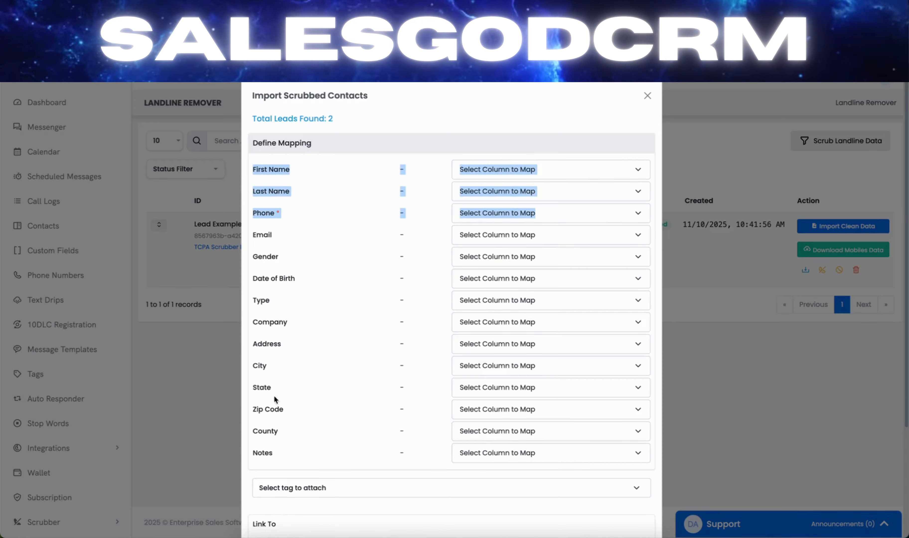
click(325, 177)
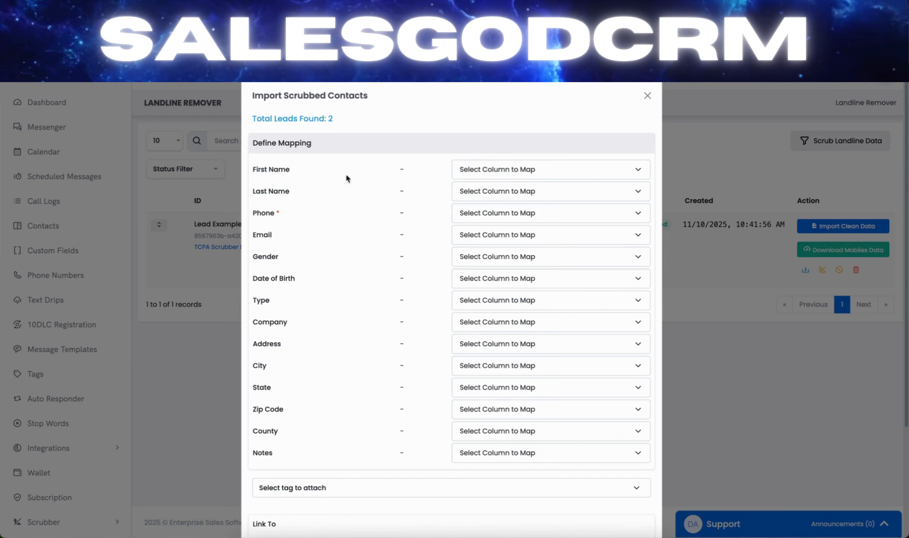
click(497, 171)
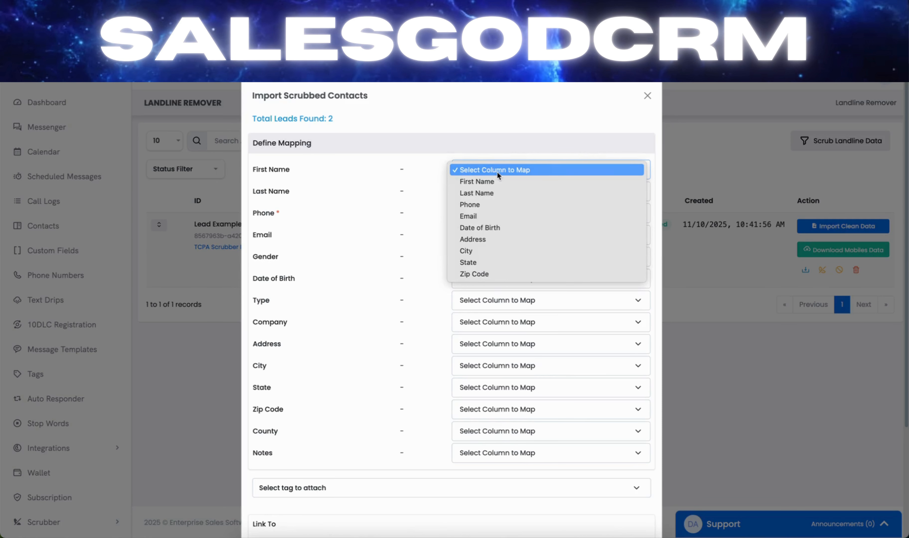
click(483, 182)
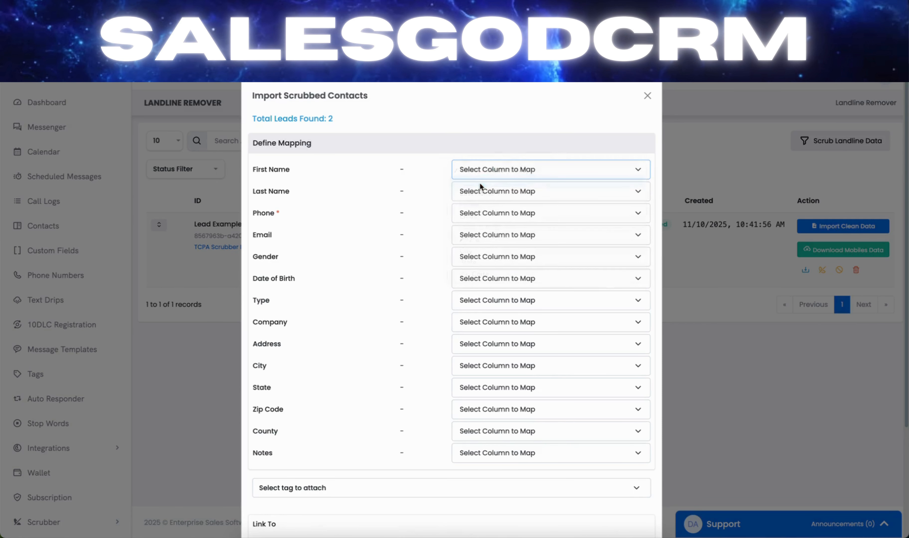
click(488, 187)
click(484, 202)
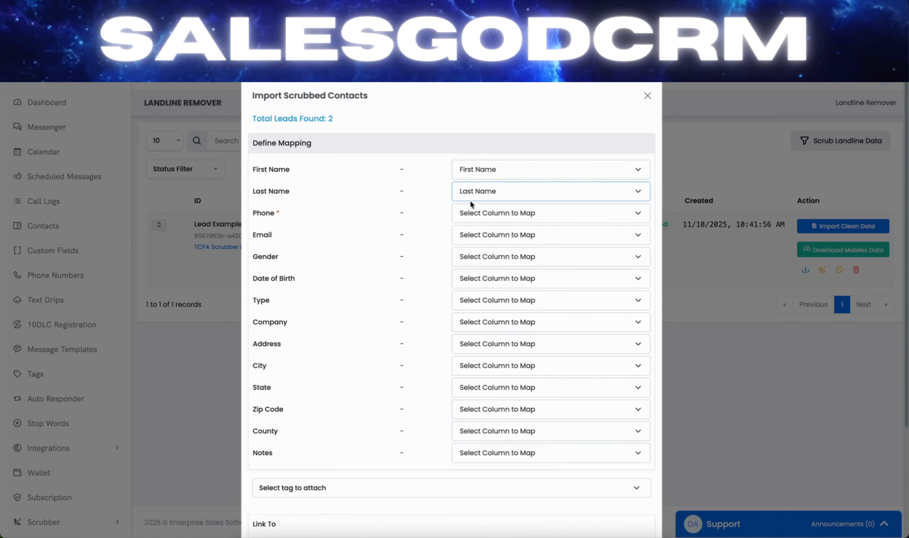
Map the Phone, Email and Date of Birth fields to their matching columns, leaving Gender unmapped
click(492, 211)
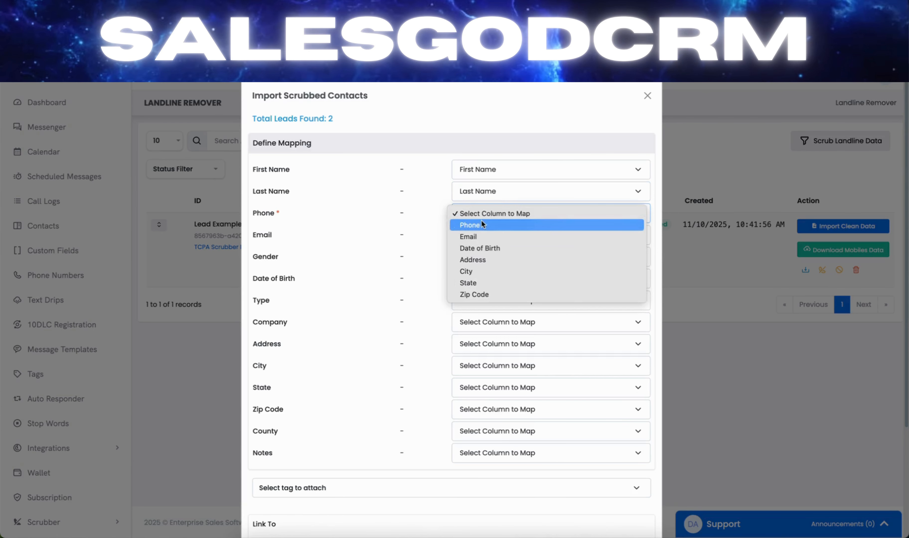
click(481, 222)
click(457, 233)
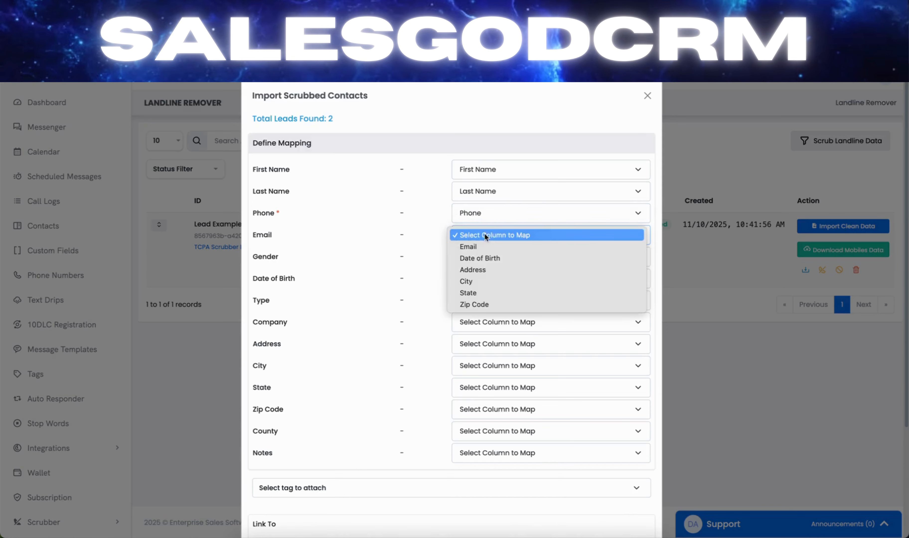
click(480, 249)
drag(254, 256, 279, 256)
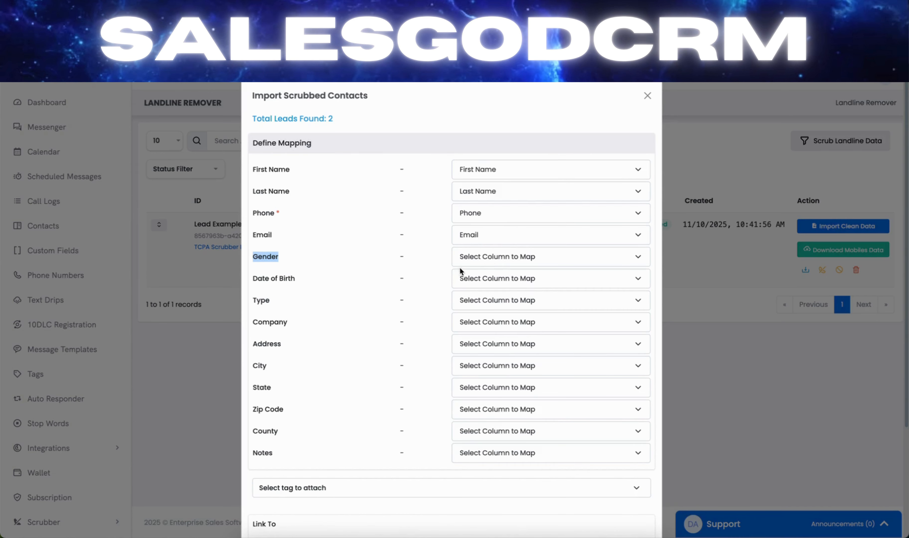
click(475, 278)
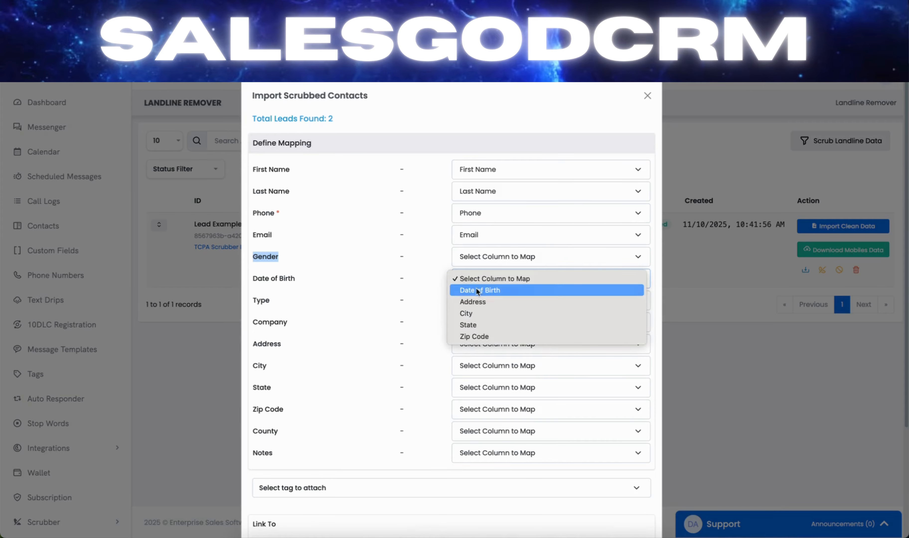
click(476, 288)
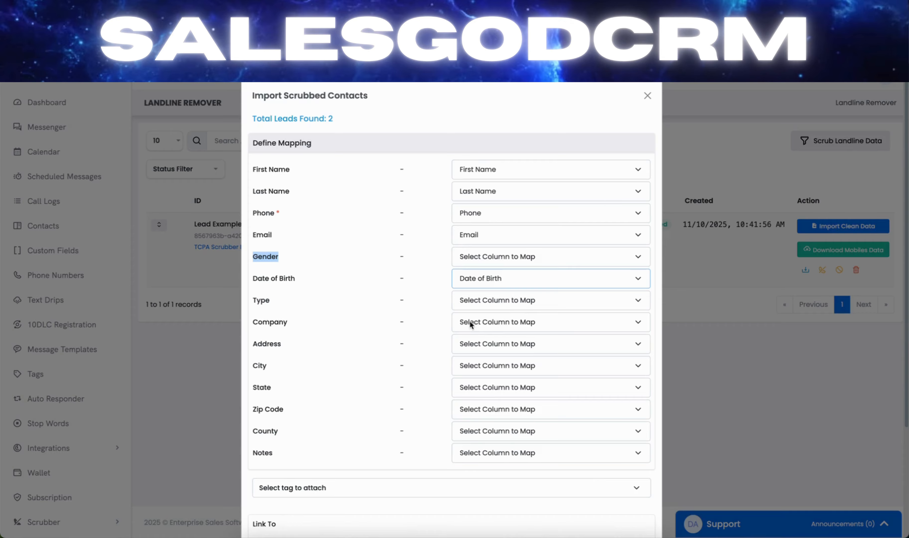
Map the Address, City, State and Zip Code fields to their matching columns
click(479, 344)
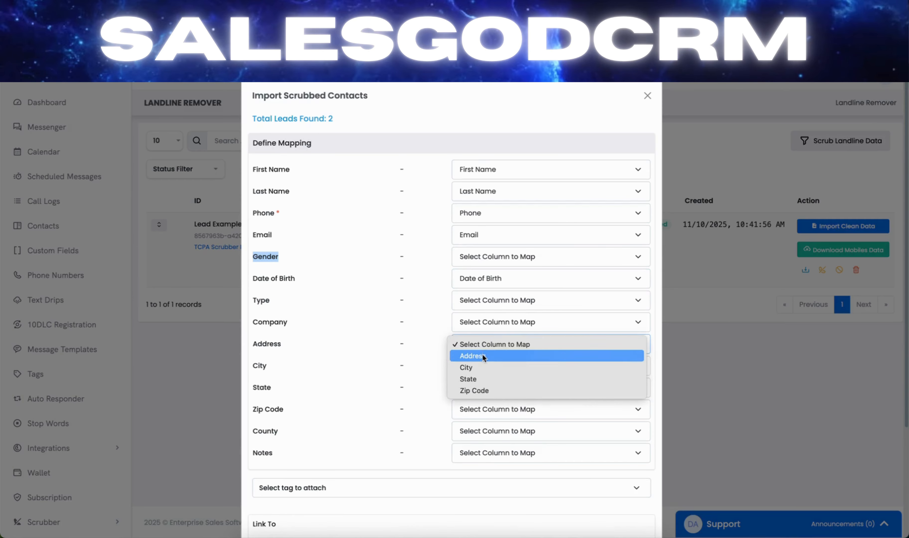
click(482, 355)
click(483, 365)
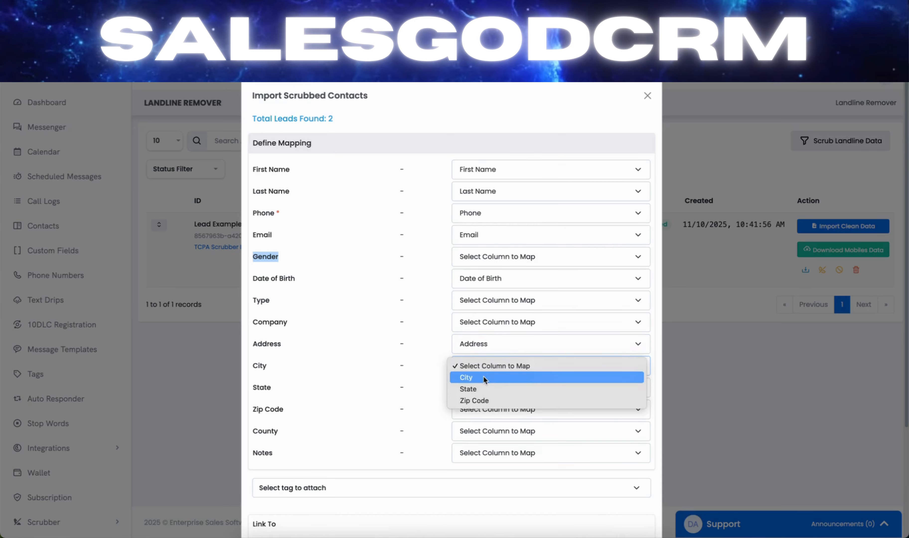
click(482, 375)
click(486, 388)
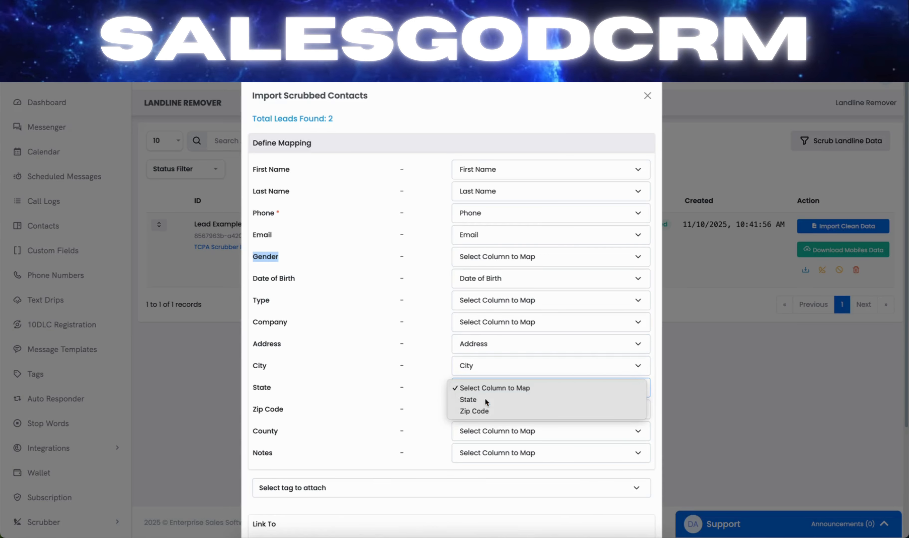
click(484, 398)
click(484, 408)
click(483, 418)
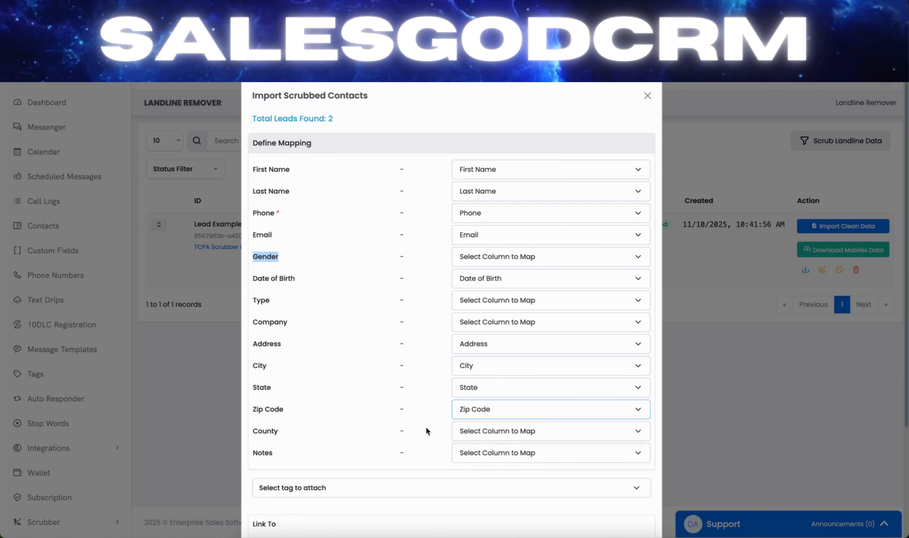
Link the scrubbed contacts to the Initial (Intro Text Drip) text drip and import them
scroll(426, 425, down, 4)
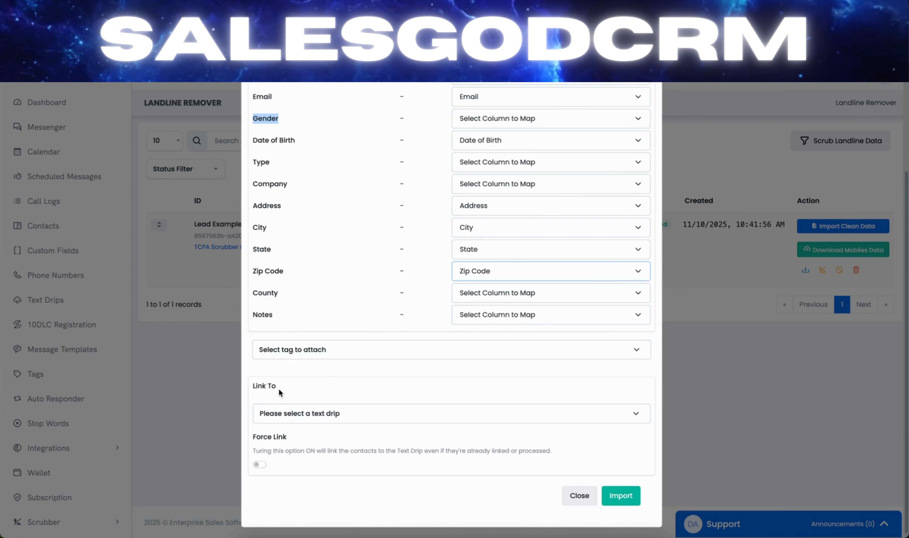
click(344, 417)
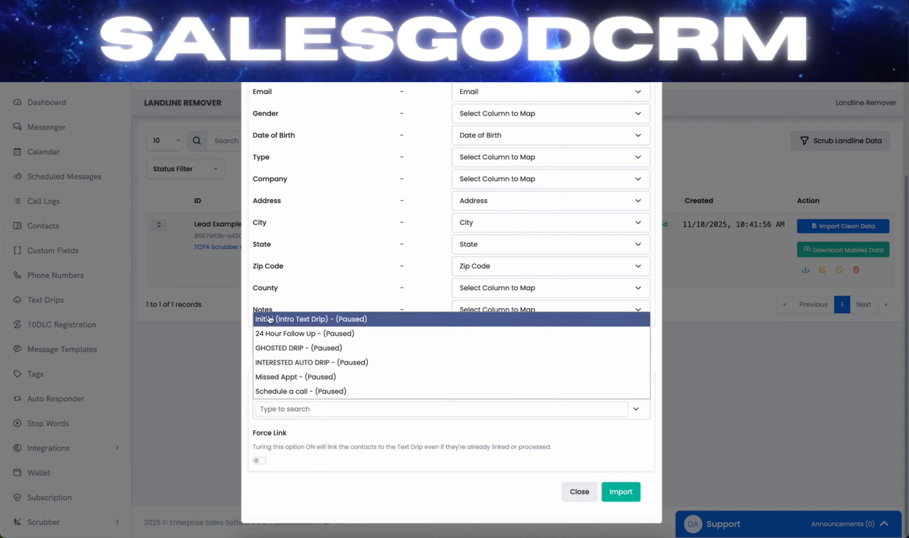
click(303, 320)
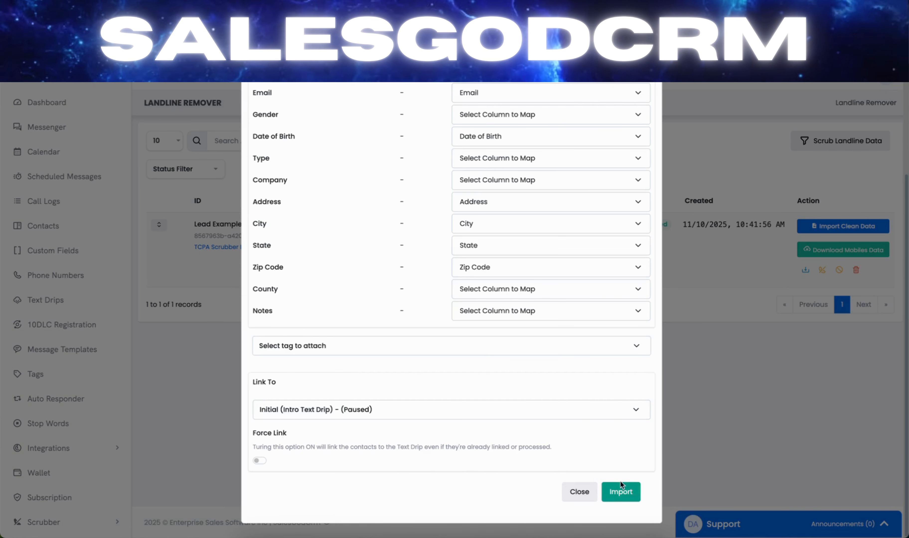
click(620, 495)
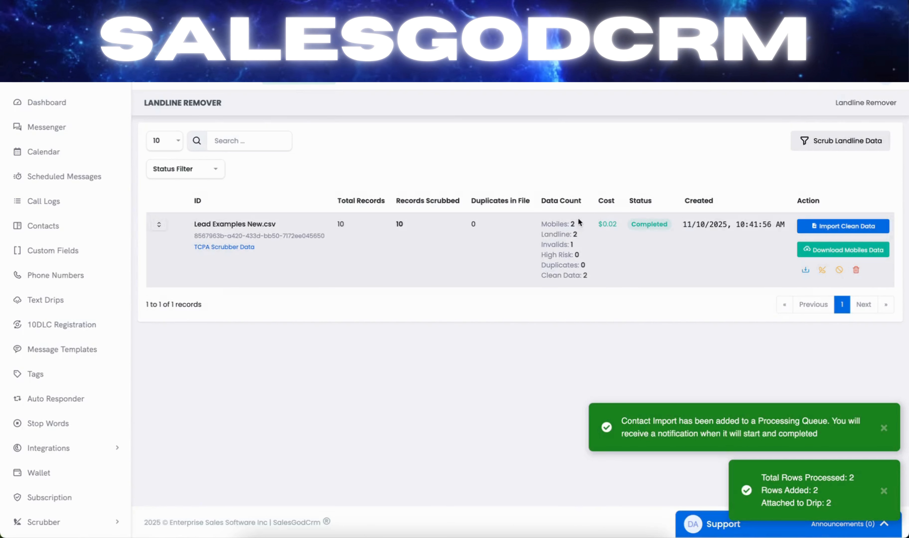
Check the scrub's mobiles count and open the contacts list to view the imported contacts
drag(574, 224, 536, 227)
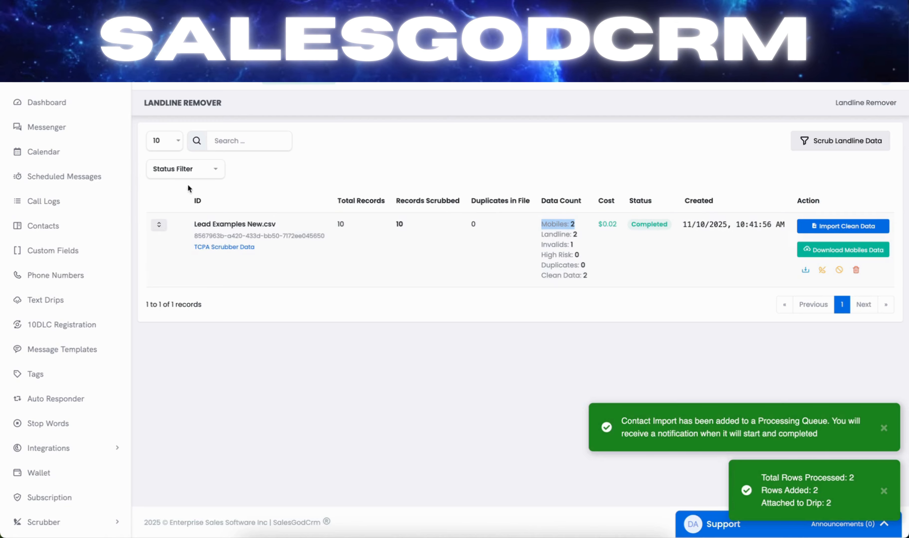
click(63, 226)
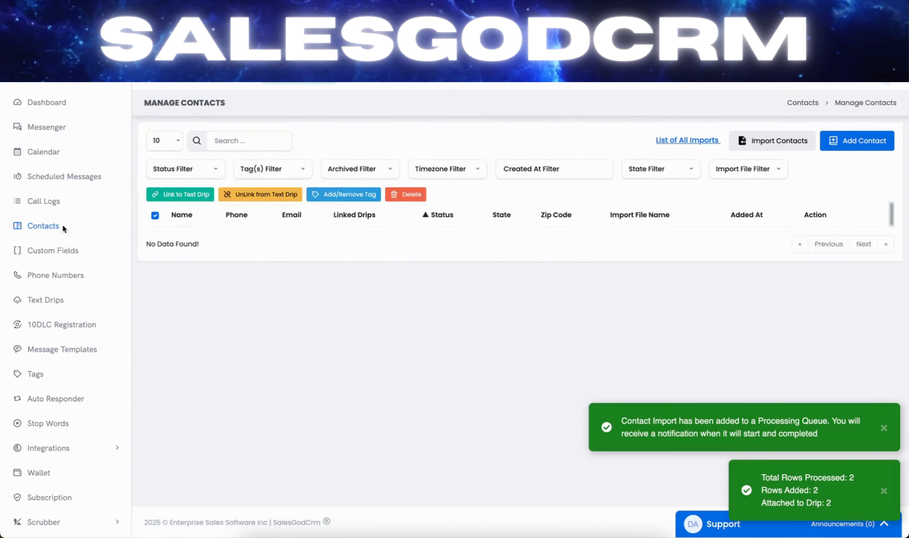